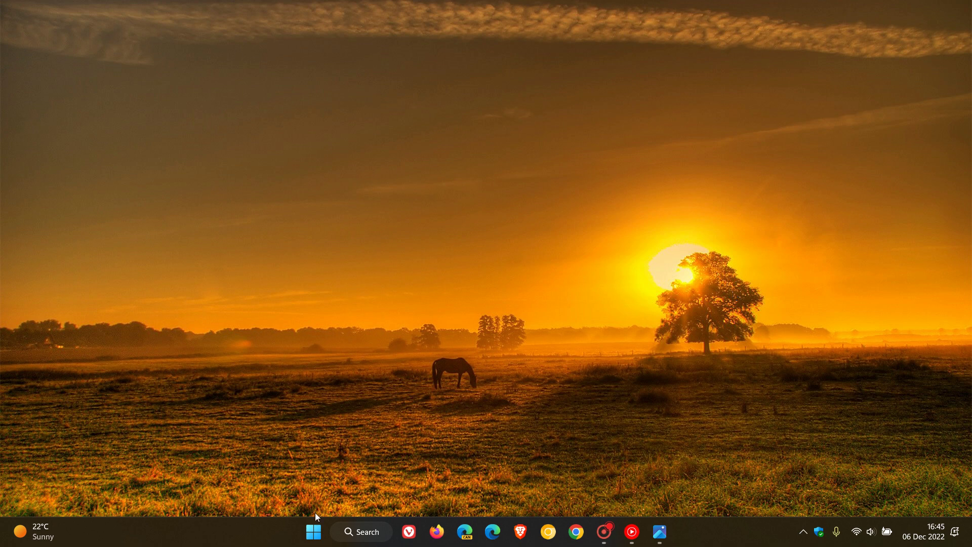
Launch File Explorer at This PC from Start and add another This PC tab.
{"action": "left_click", "coordinate": [313, 531]}
{"action": "left_click", "coordinate": [591, 488]}
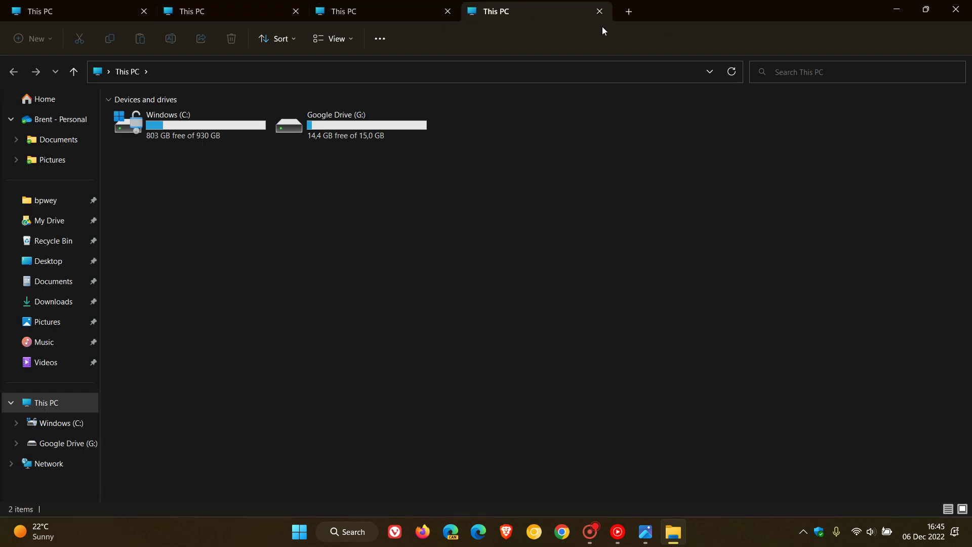
{"action": "left_click", "coordinate": [629, 12]}
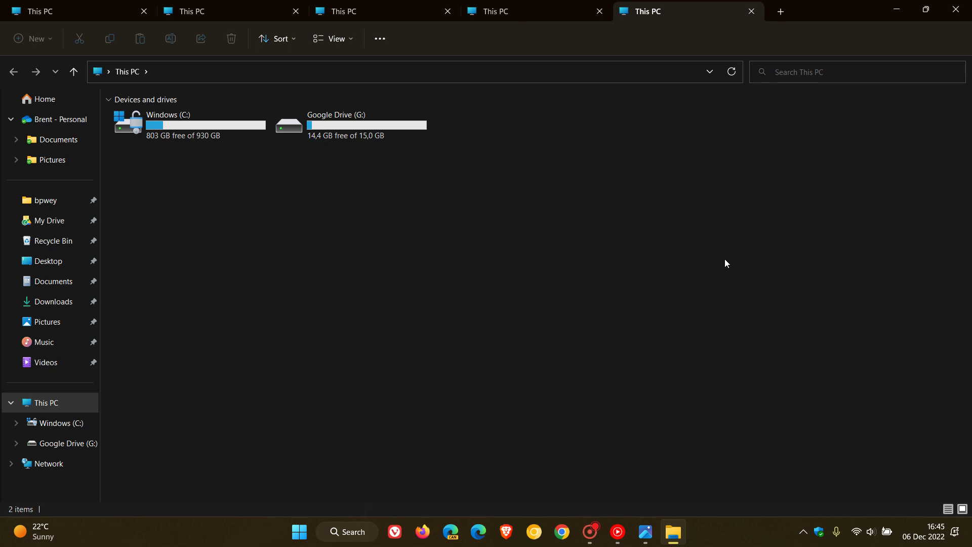
Minimize the five-tab File Explorer window to reveal the sunset wallpaper.
{"action": "left_click", "coordinate": [895, 9]}
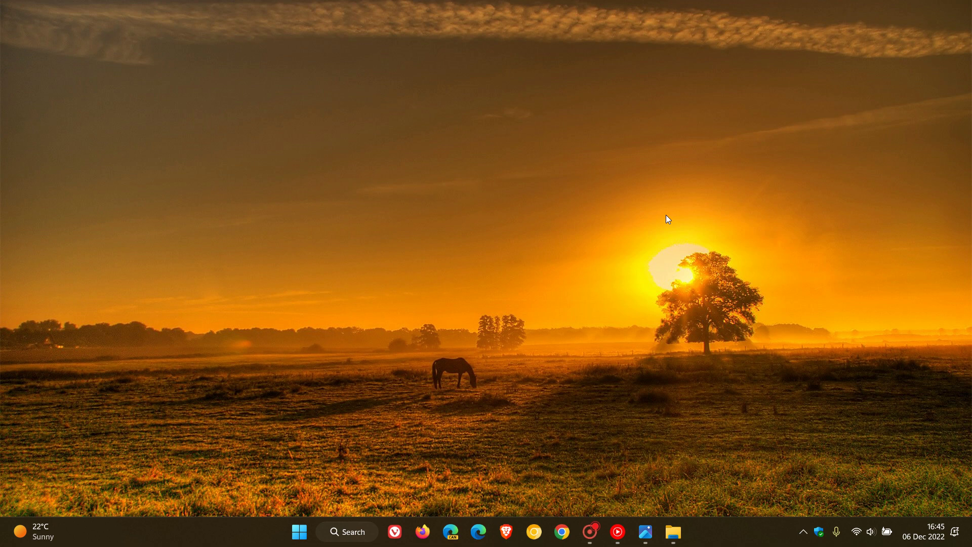
Open Photos from the taskbar to show the Windows 10 Sets prototype screenshot.
{"action": "left_click", "coordinate": [645, 533]}
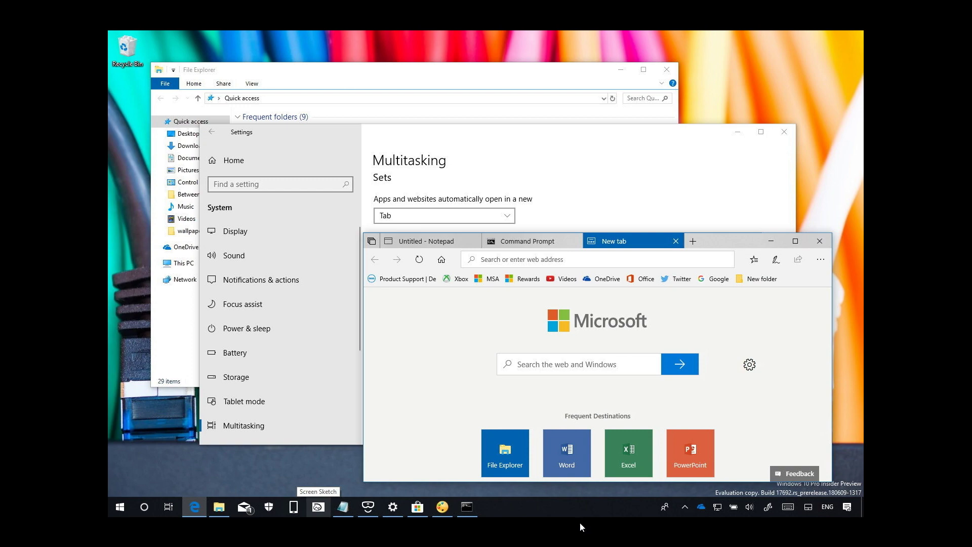
Restore the five-tab File Explorer window from the taskbar, then minimize it again.
{"action": "left_click", "coordinate": [673, 532]}
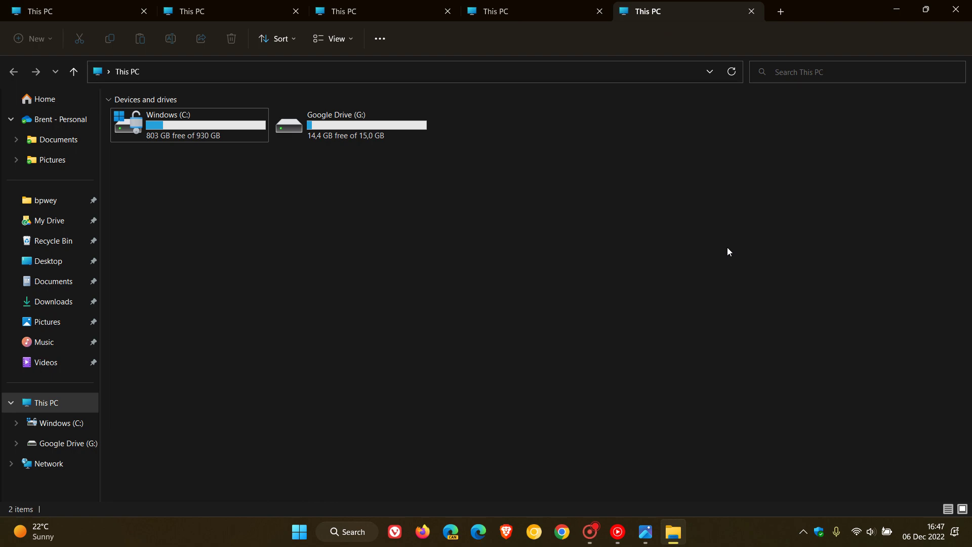
{"action": "left_click", "coordinate": [897, 8]}
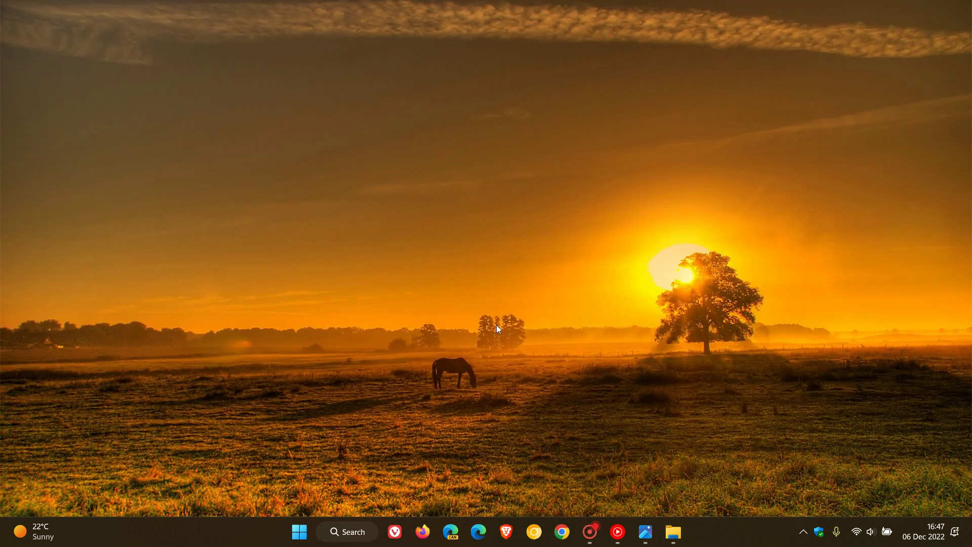